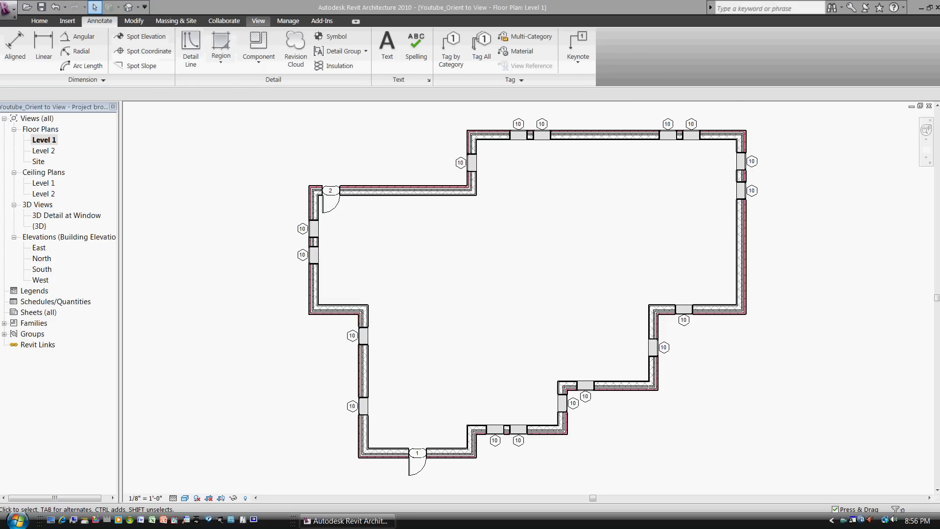
# - Frame the stepped window corner with a callout in Level 1, then open the default 3D view
pyautogui.click(259, 21)
pyautogui.click(214, 49)
pyautogui.scroll(1, 611, 449)
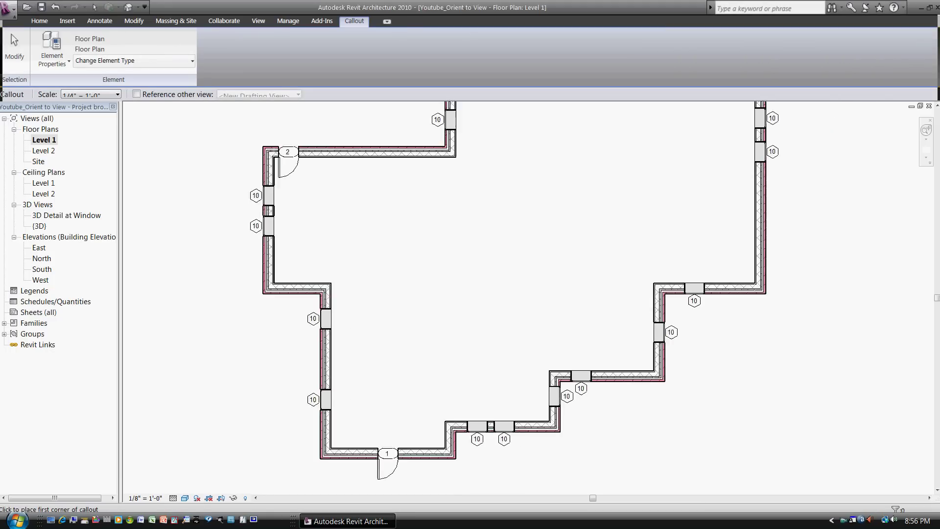
pyautogui.scroll(4, 610, 450)
pyautogui.click(642, 318)
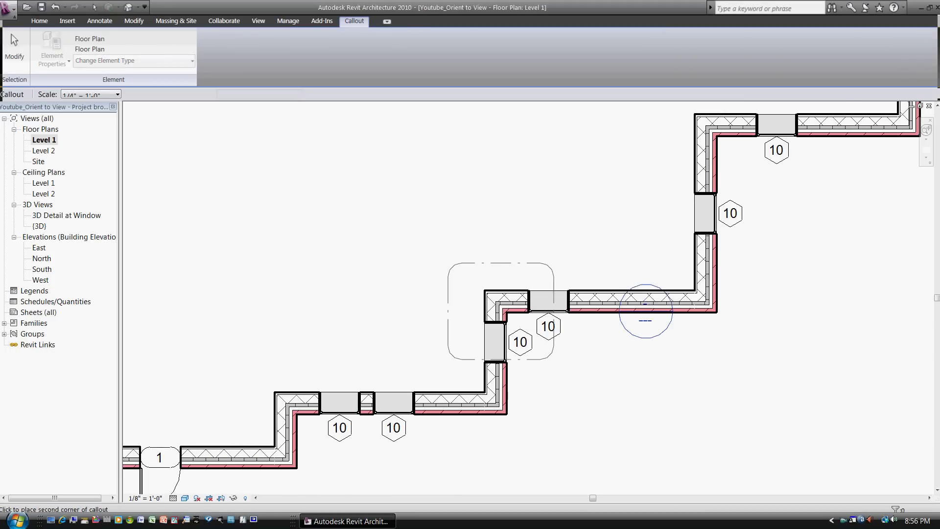
pyautogui.click(442, 263)
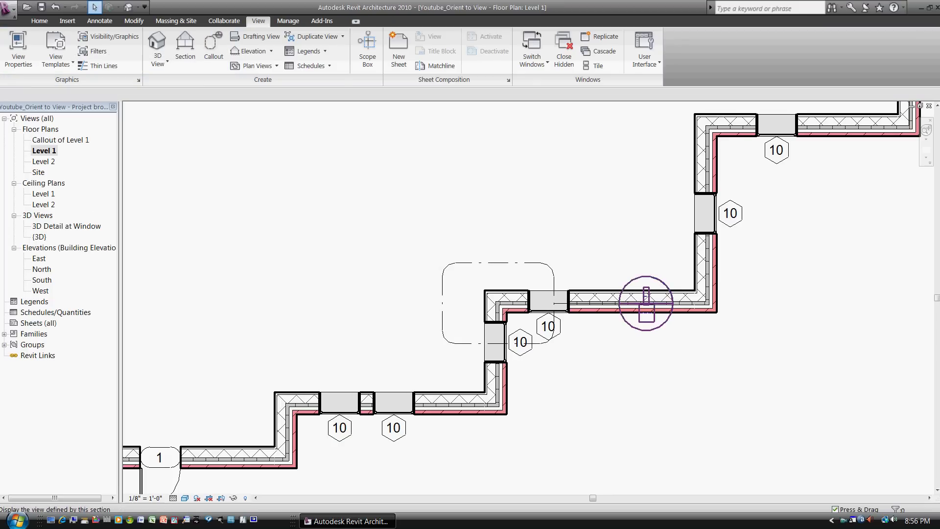
pyautogui.moveTo(646, 304)
pyautogui.mouseDown()
pyautogui.moveTo(377, 230)
pyautogui.moveTo(373, 244)
pyautogui.mouseUp()
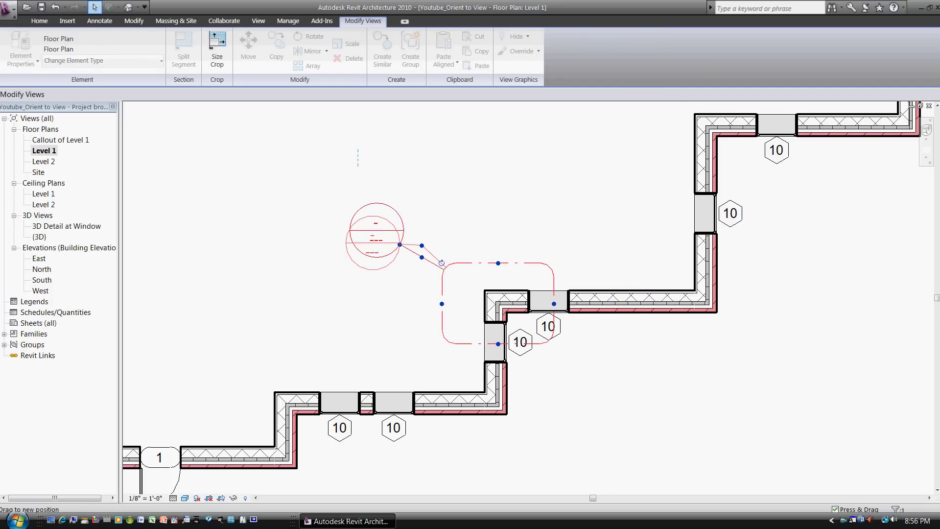
pyautogui.press('Escape')
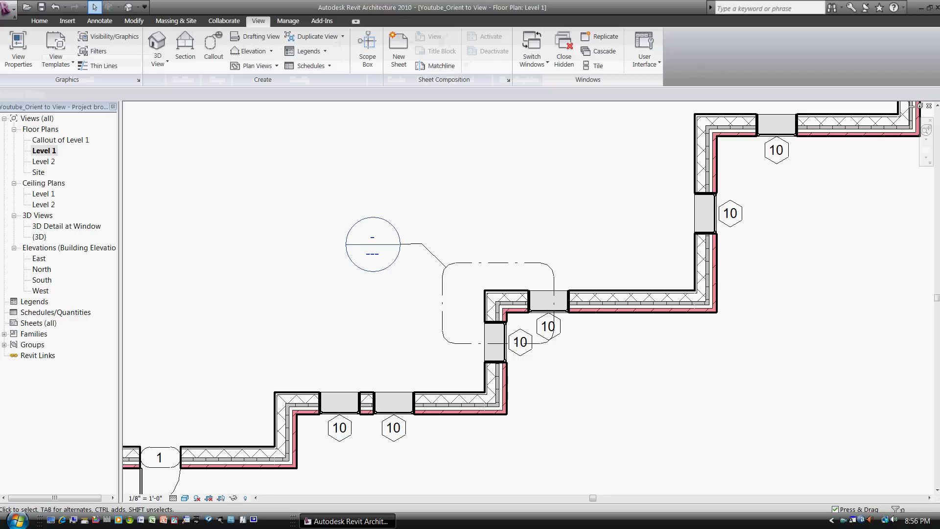
pyautogui.click(158, 43)
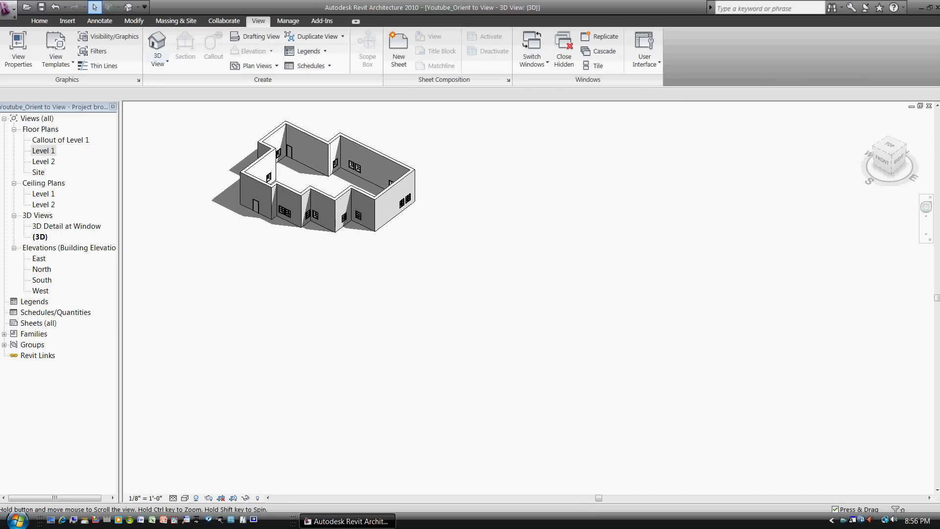
# - Tile the {3D}, Level 1 and 3D Detail at Window views, zooming each to fit
pyautogui.scroll(2, 465, 301)
pyautogui.scroll(2, 465, 301)
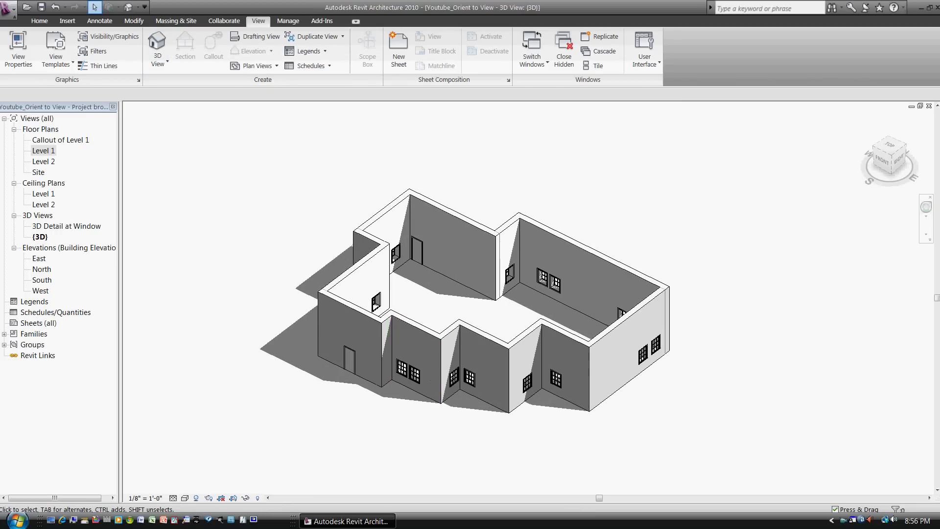
pyautogui.click(593, 66)
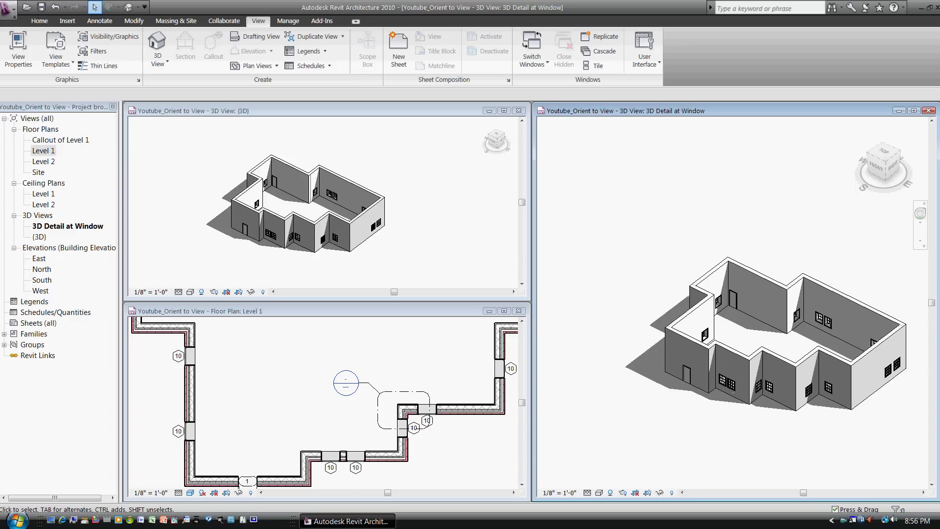
pyautogui.scroll(1, 259, 252)
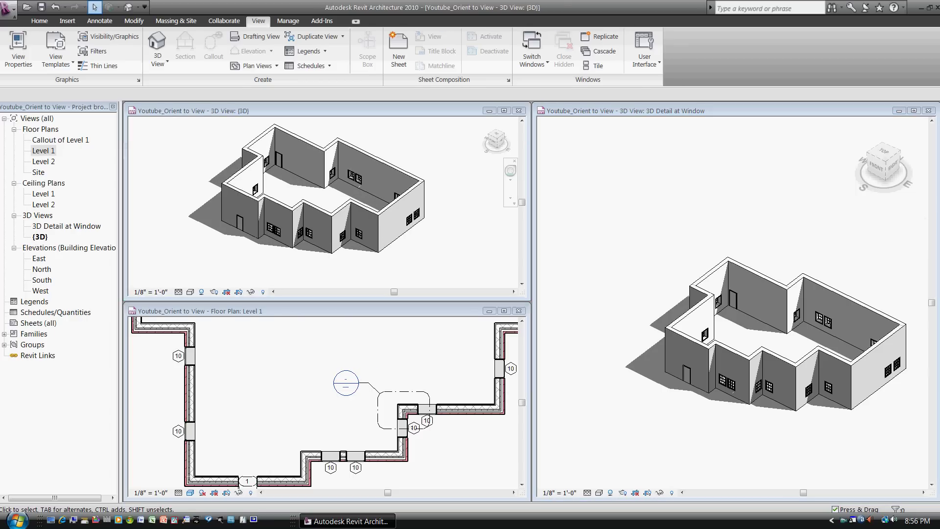
pyautogui.scroll(2, 880, 404)
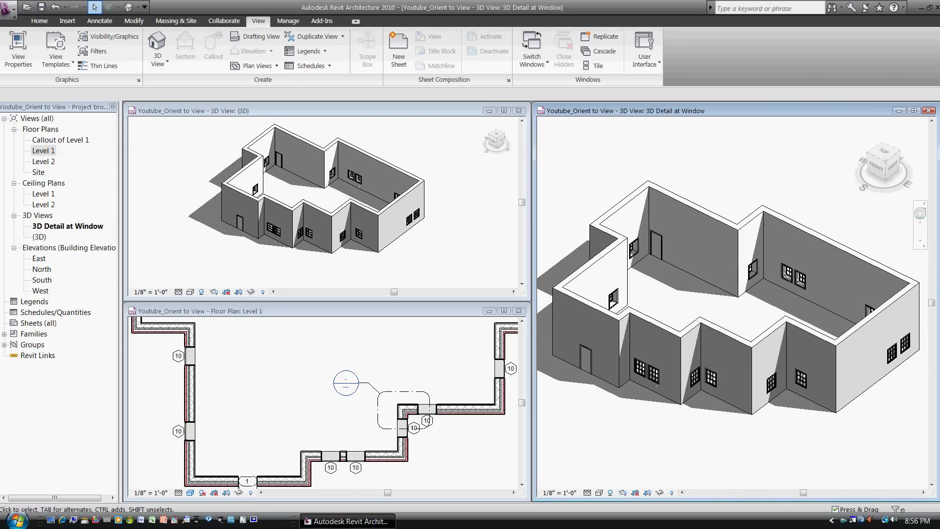
pyautogui.scroll(-3, 304, 462)
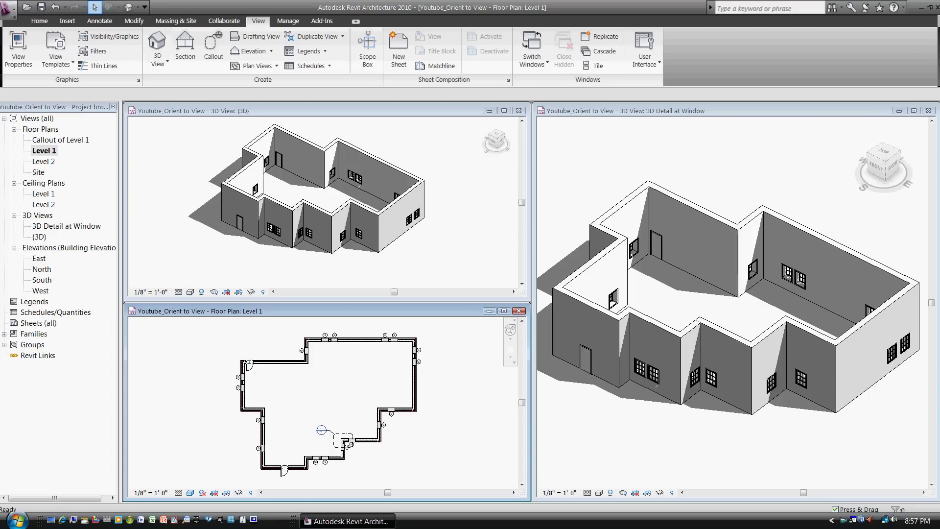
# - Sketch a Roof by Footprint boundary along the whole exterior wall chain with 2' 0" overhang
pyautogui.scroll(6, 147, 49)
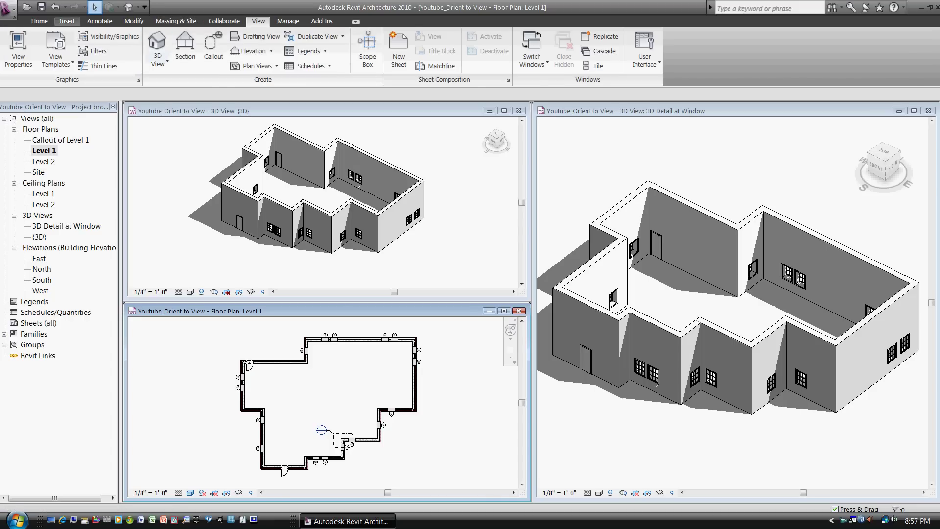
pyautogui.click(197, 36)
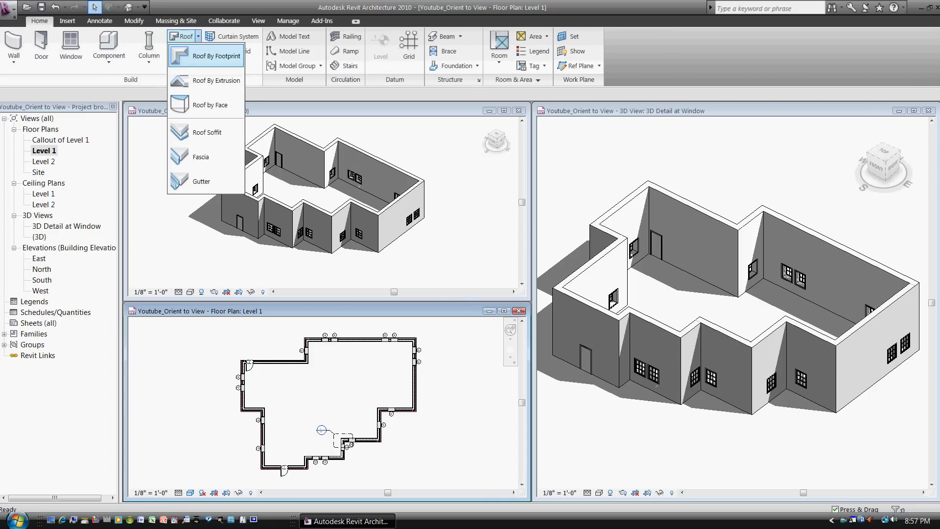
pyautogui.click(208, 59)
pyautogui.press('Return')
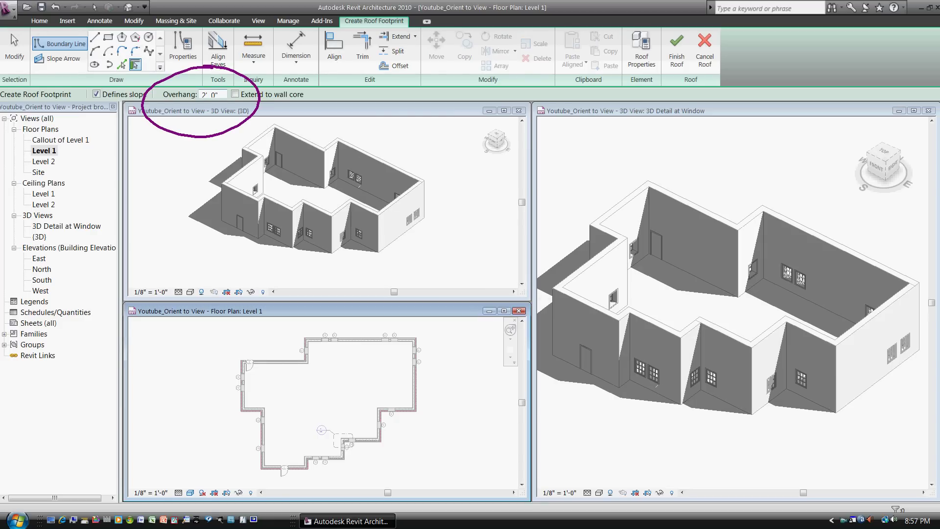
pyautogui.press('Tab')
pyautogui.click(268, 353)
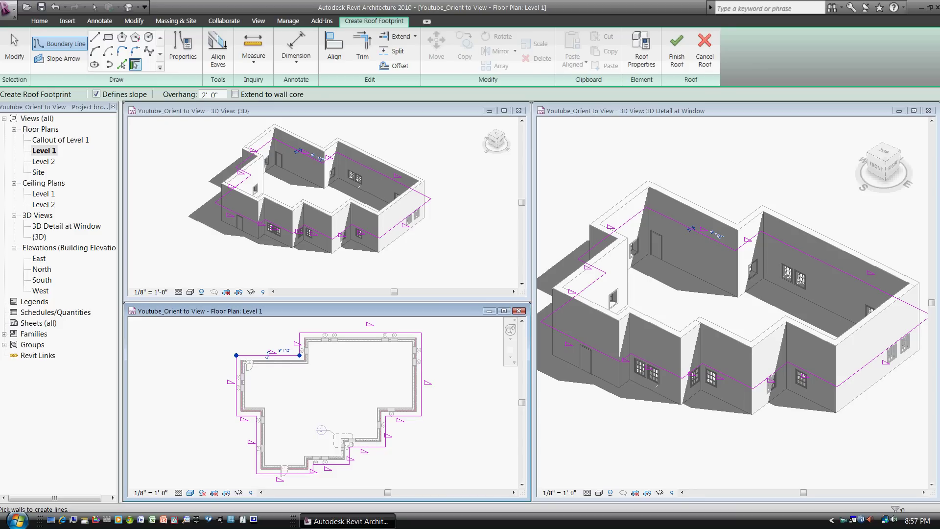
# - Finish the hipped roof and attach the walls to it
pyautogui.click(677, 49)
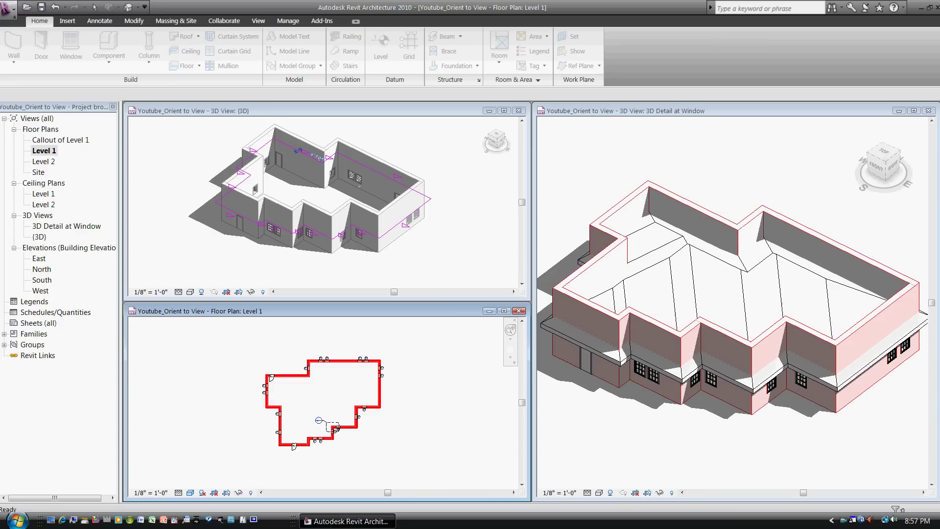
pyautogui.click(514, 273)
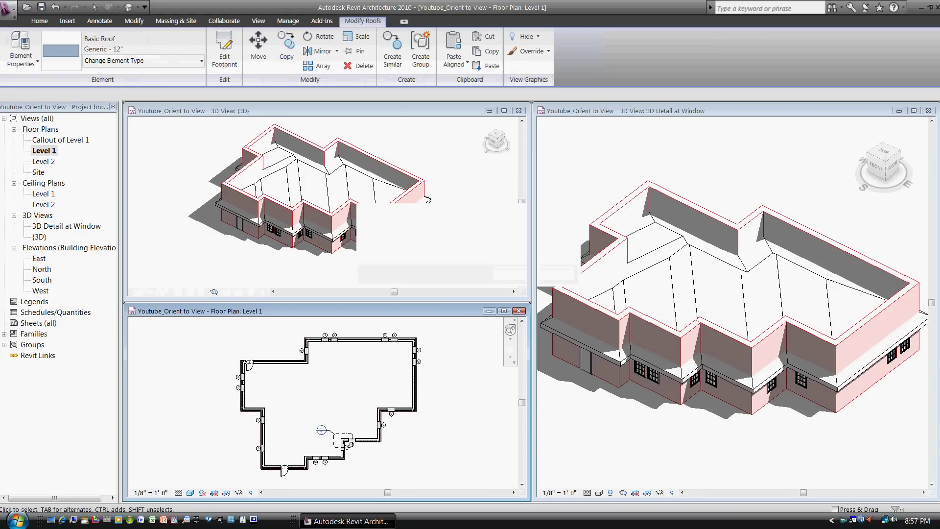
pyautogui.click(94, 7)
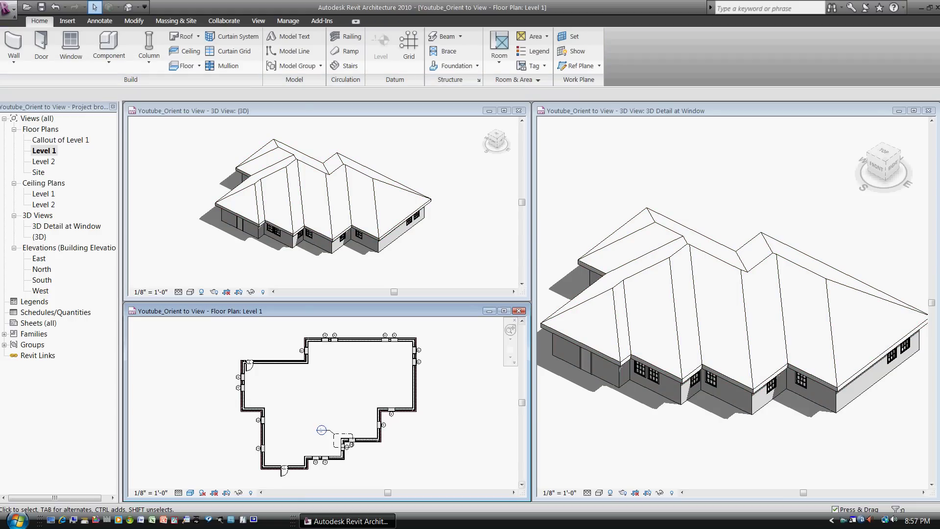
pyautogui.click(264, 164)
pyautogui.scroll(1, 264, 164)
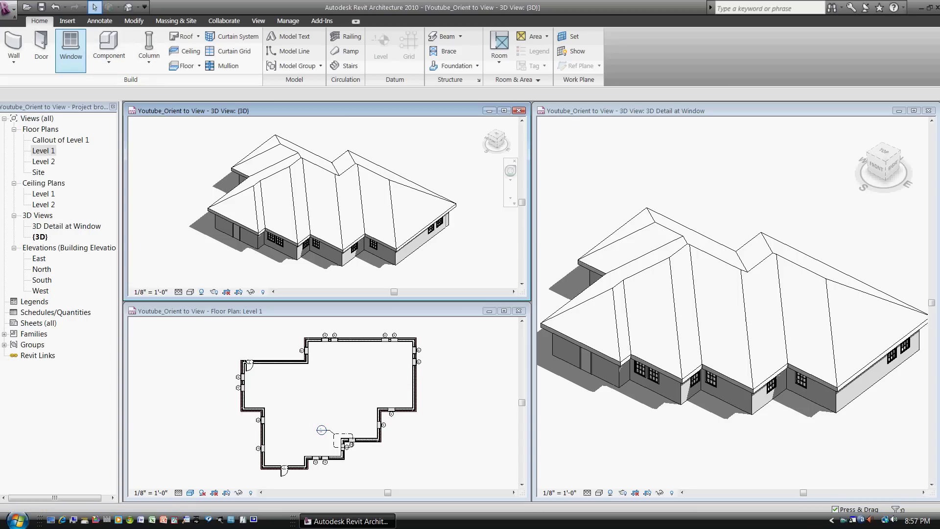
# - Add Bearing Footing - 36" x 12" wall foundations under the entire exterior wall chain
pyautogui.click(455, 66)
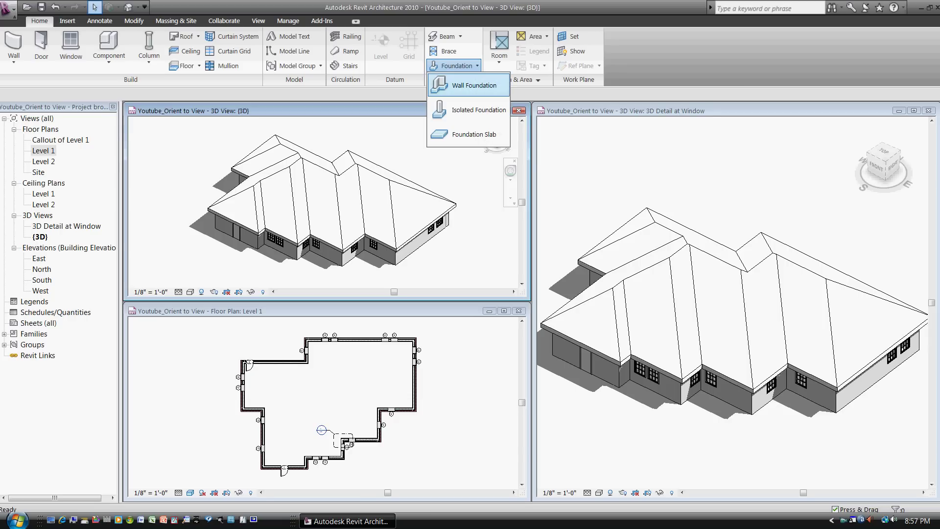
pyautogui.click(472, 86)
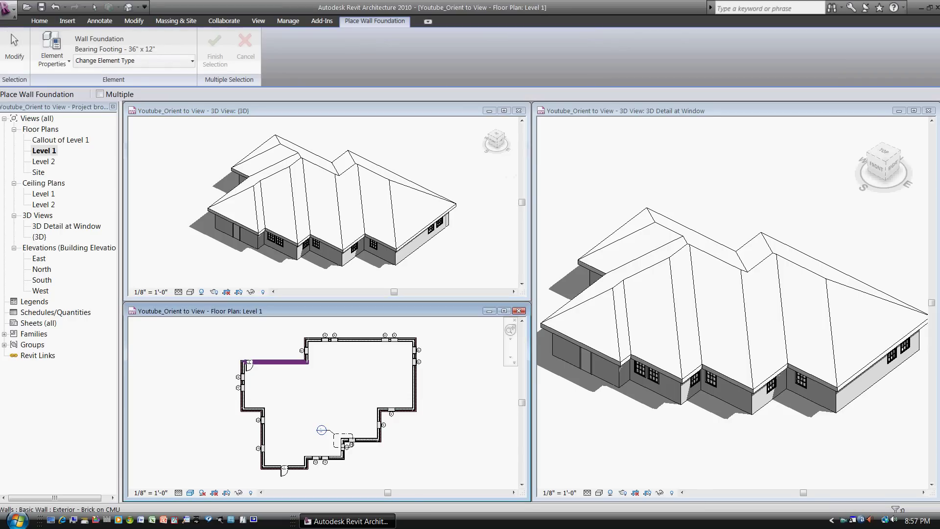
pyautogui.press('Tab')
pyautogui.click(344, 442)
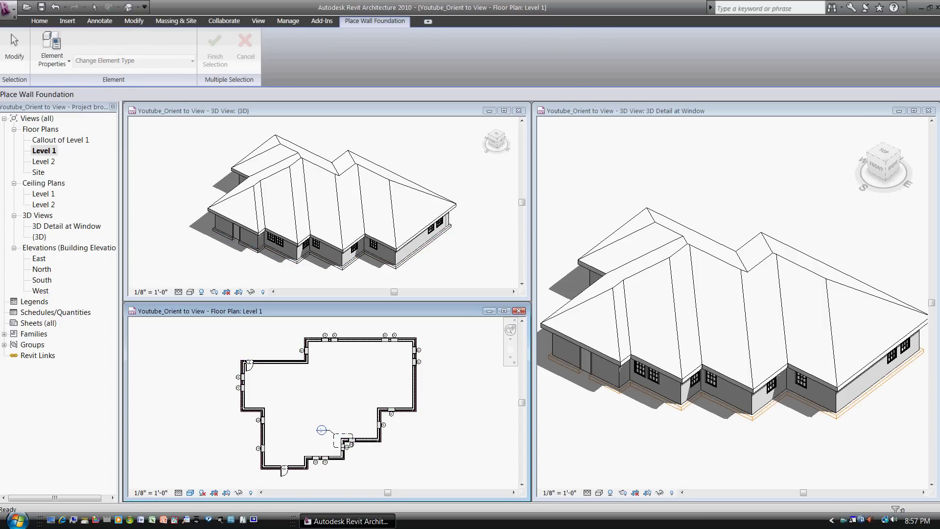
pyautogui.press('Escape')
pyautogui.hotkey('ctrl', 'Tab')
# - Orbit the 3D Detail at Window view to a low front-right angle
pyautogui.click(885, 169)
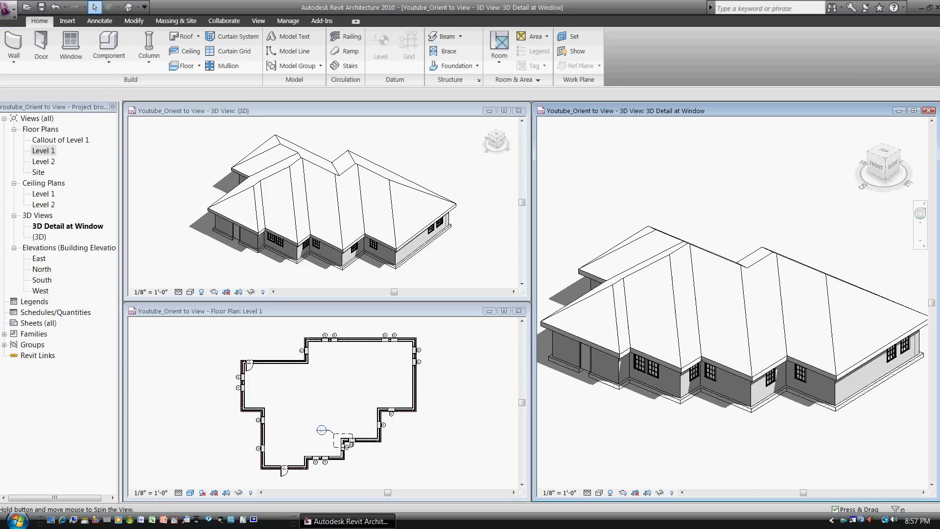
pyautogui.moveTo(881, 161)
pyautogui.mouseDown()
pyautogui.moveTo(881, 142)
pyautogui.moveTo(881, 167)
pyautogui.moveTo(899, 166)
pyautogui.mouseUp()
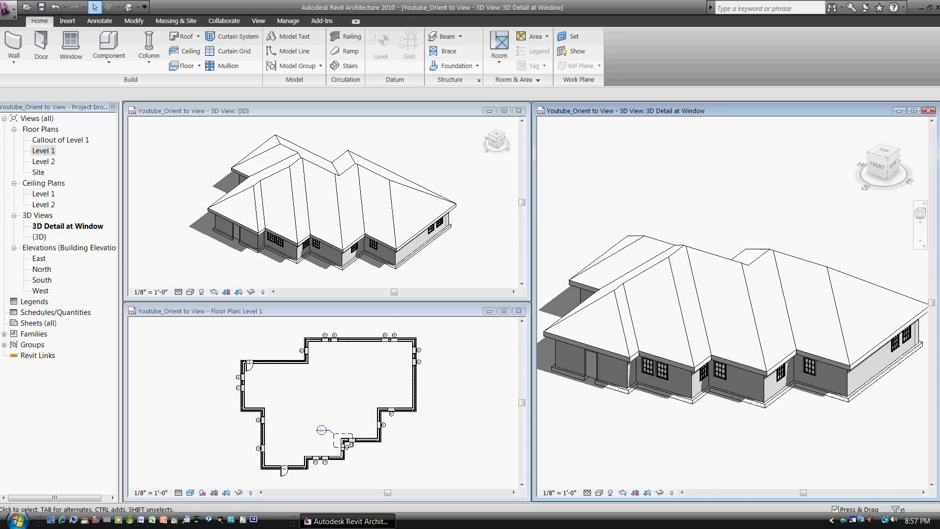
pyautogui.click(313, 111)
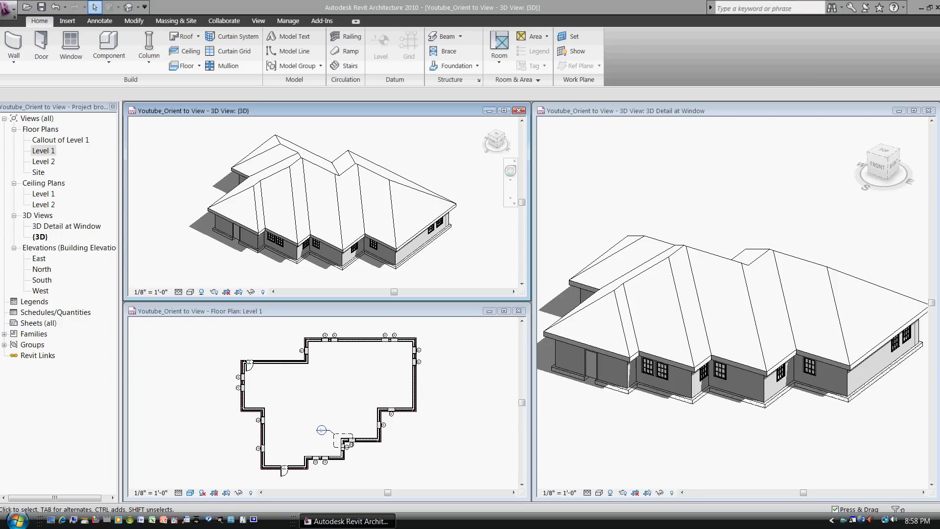
# - Orient the 3D Detail at Window view to the callout plan region and zoom to fit
pyautogui.click(881, 167)
pyautogui.rightClick(876, 164)
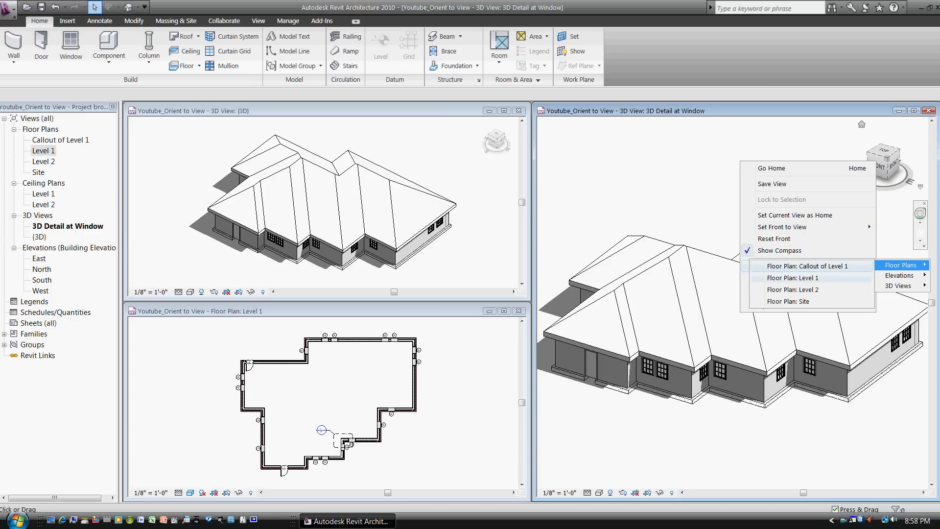
pyautogui.click(793, 278)
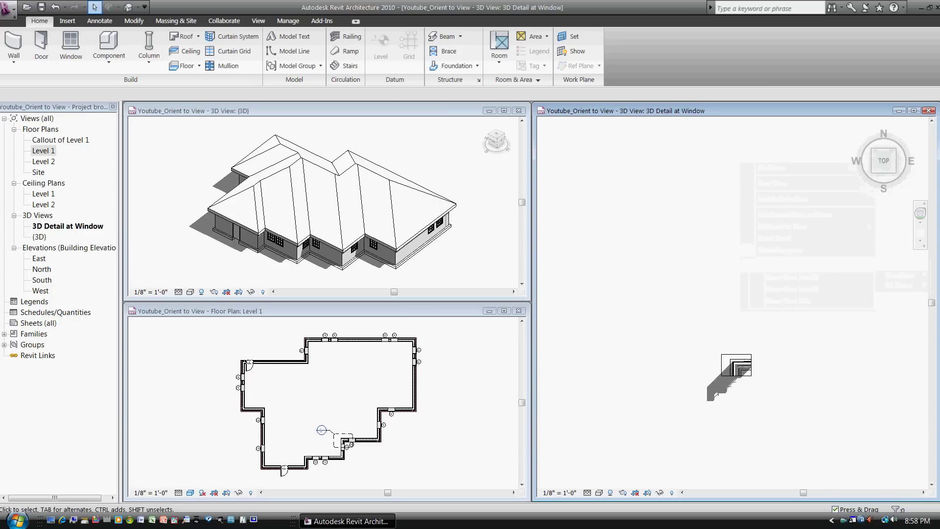
pyautogui.rightClick(763, 295)
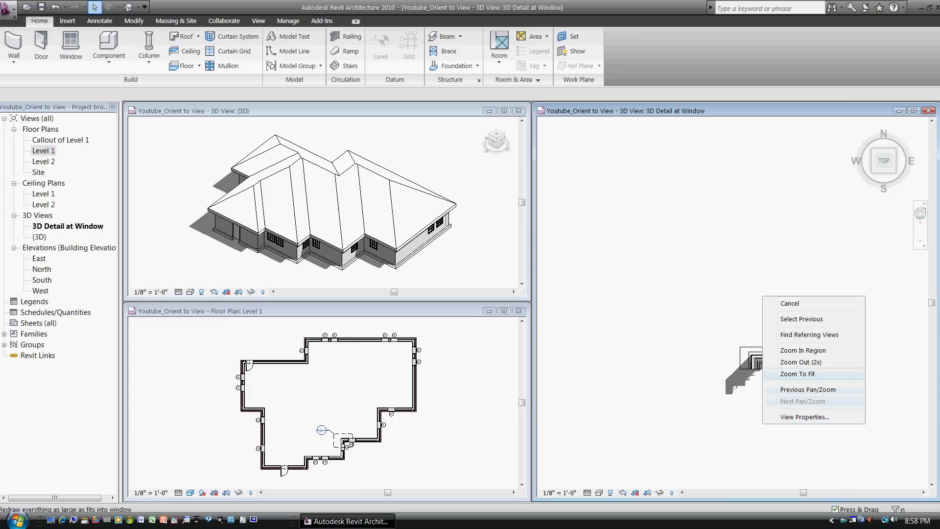
pyautogui.click(788, 375)
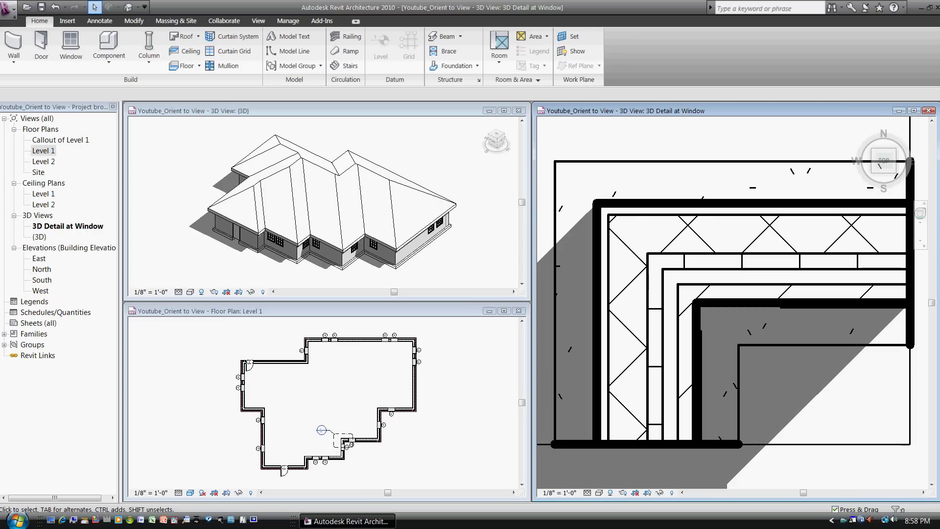
pyautogui.keyDown('shift'); pyautogui.moveTo(734, 294); pyautogui.dragTo(783, 313, button='middle'); pyautogui.keyUp('shift')
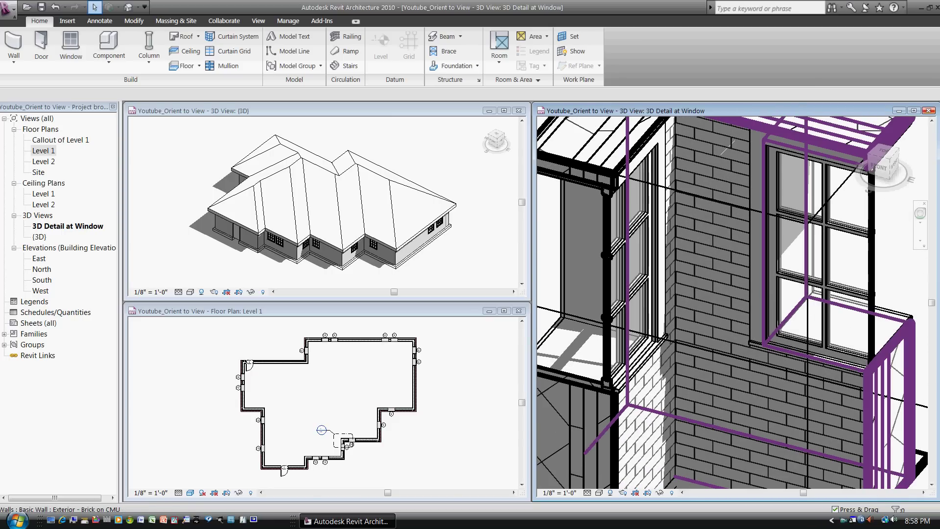
# - Maximize the 3D Detail at Window view, zoom it to fit, and change its view scale
pyautogui.click(913, 110)
pyautogui.rightClick(642, 355)
pyautogui.click(665, 433)
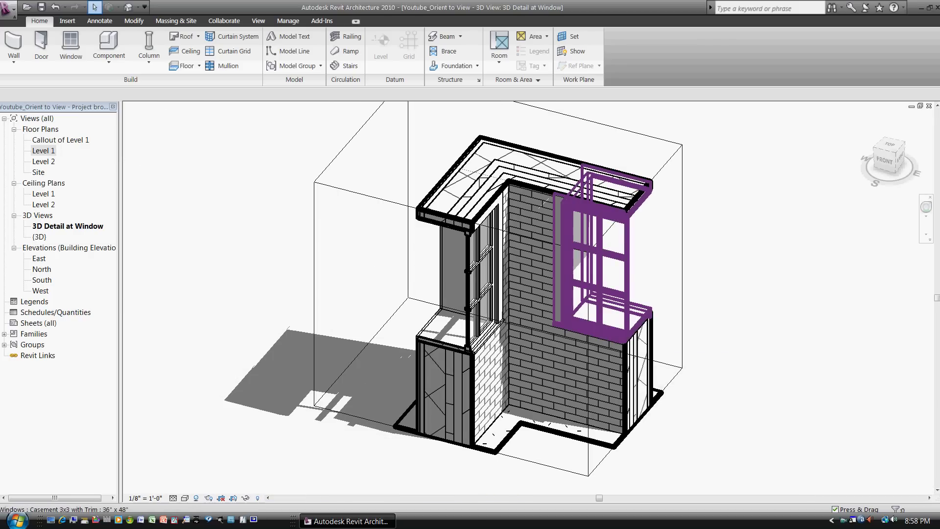
pyautogui.click(144, 498)
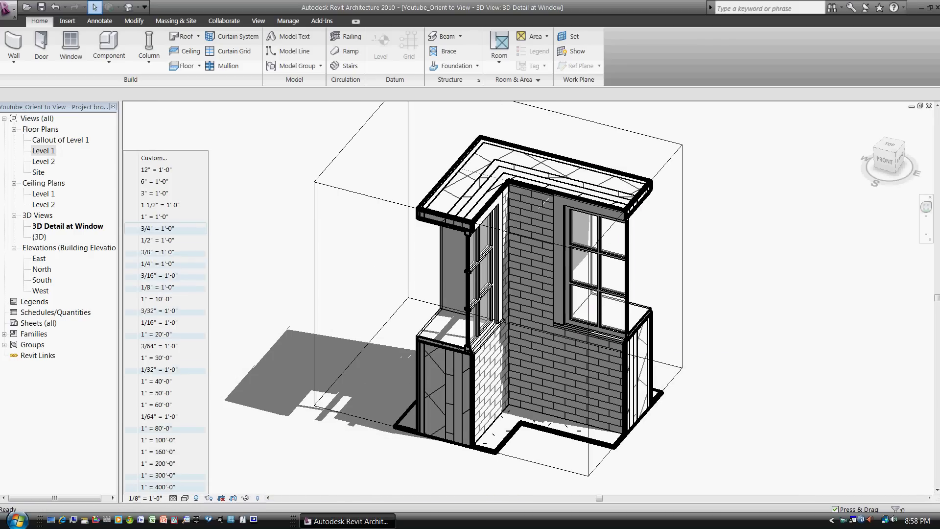
pyautogui.click(158, 287)
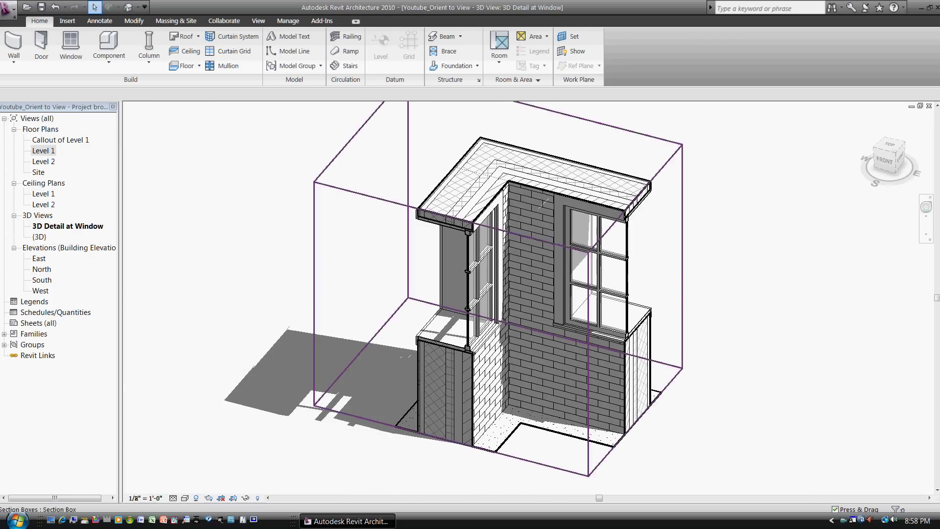
pyautogui.scroll(-2, 391, 470)
pyautogui.scroll(-1, 391, 469)
# - Stretch the section box from the footing to the roof eaves, then hide it in this view
pyautogui.click(582, 258)
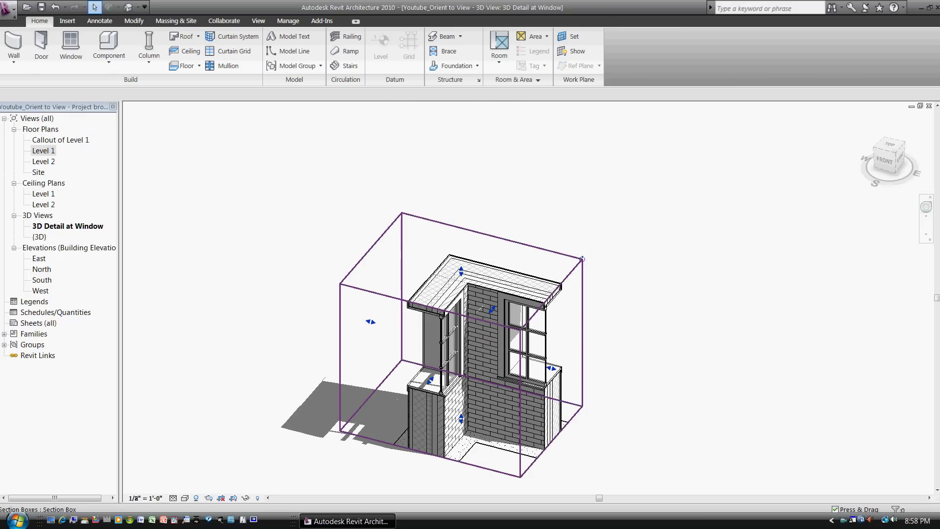
pyautogui.moveTo(461, 270); pyautogui.dragTo(461, 183)
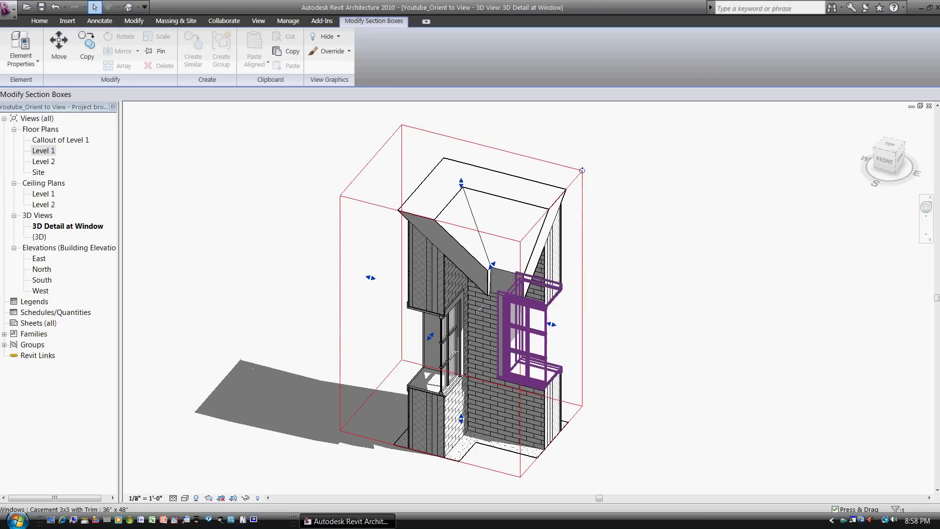
pyautogui.moveTo(461, 418); pyautogui.dragTo(461, 475)
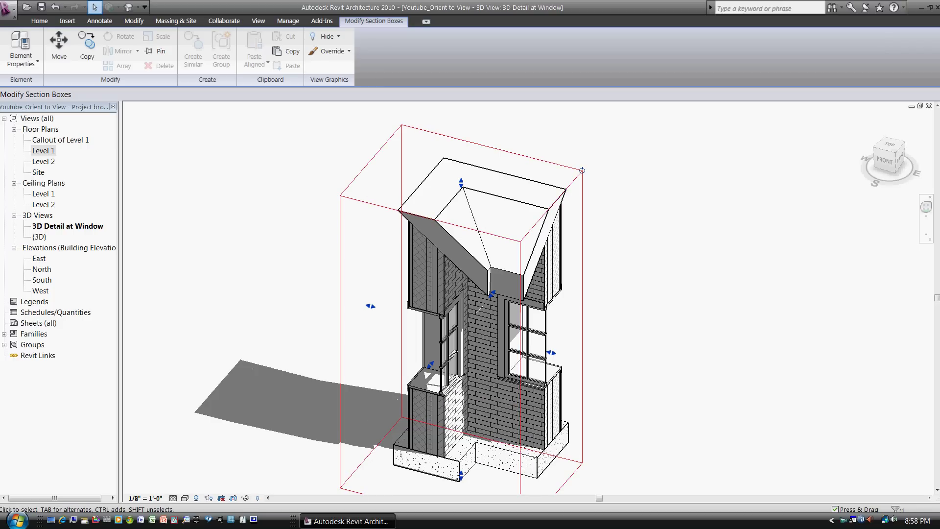
pyautogui.keyDown('shift'); pyautogui.moveTo(490, 294); pyautogui.dragTo(440, 294, button='middle'); pyautogui.keyUp('shift')
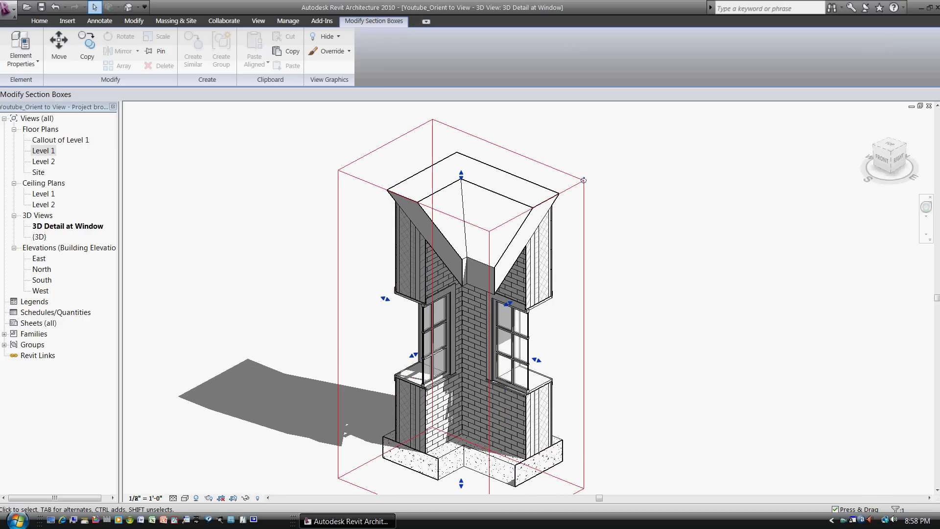
pyautogui.moveTo(461, 174); pyautogui.dragTo(460, 155)
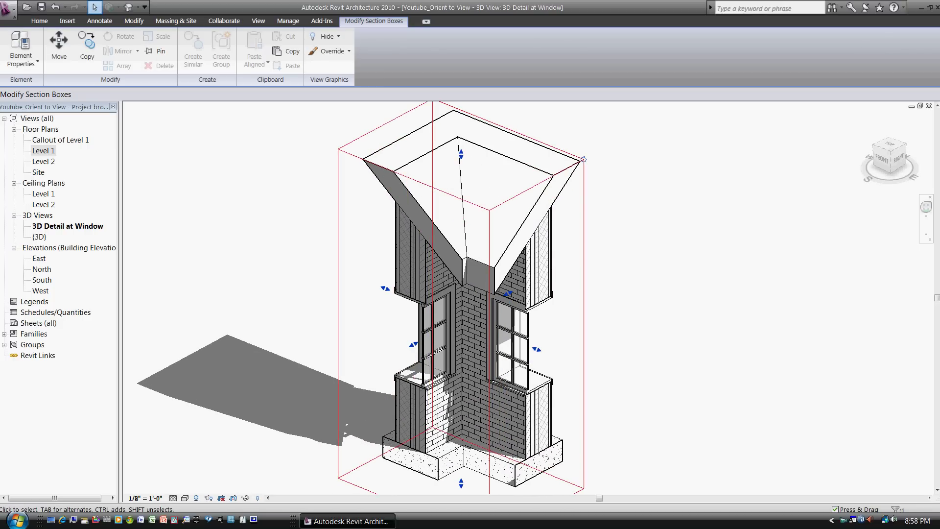
pyautogui.rightClick(338, 209)
pyautogui.moveTo(374, 231)
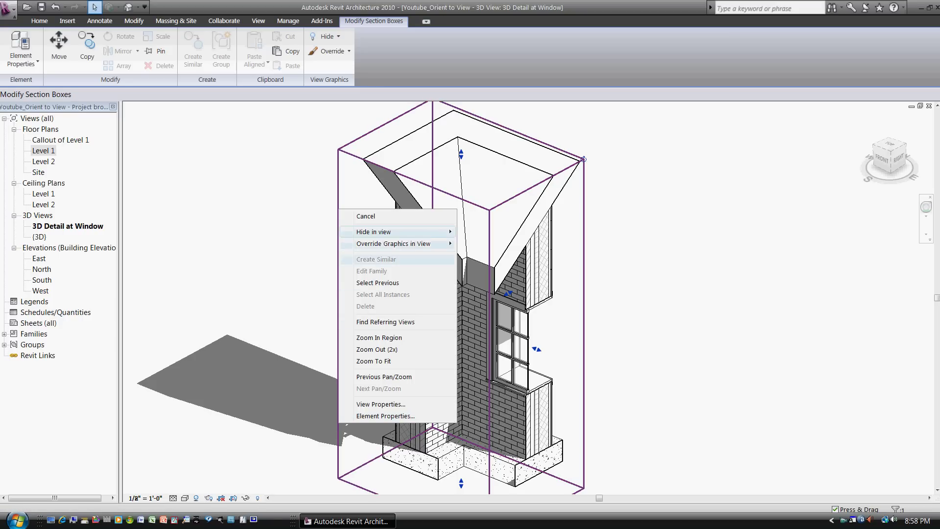
pyautogui.click(485, 243)
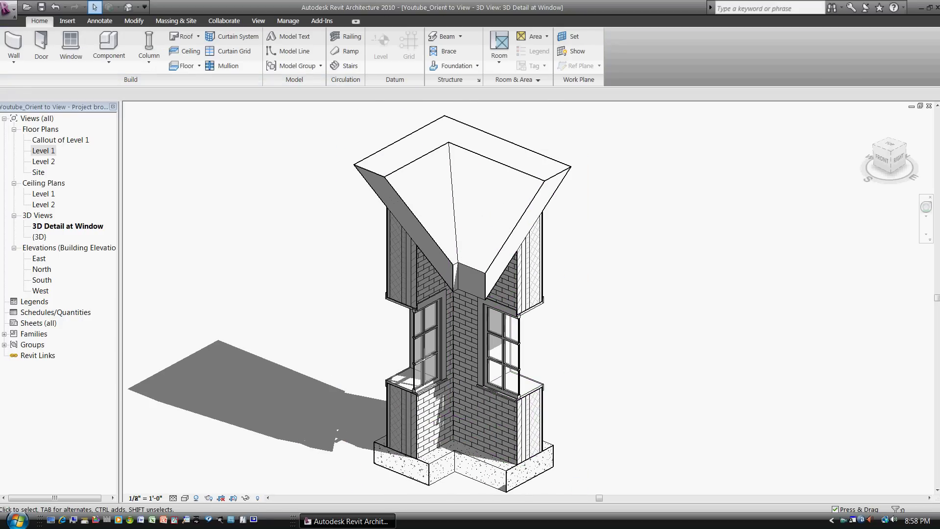
# - Place a 3' - 1 1/4" spot elevation at the window sill
pyautogui.click(99, 21)
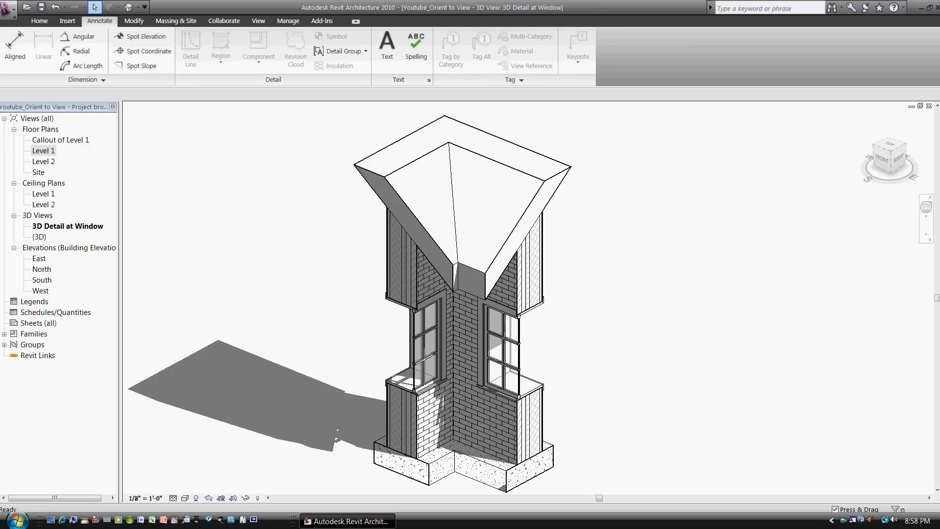
pyautogui.moveTo(169, 9)
pyautogui.mouseDown()
pyautogui.moveTo(209, 58)
pyautogui.moveTo(182, 20)
pyautogui.mouseUp()
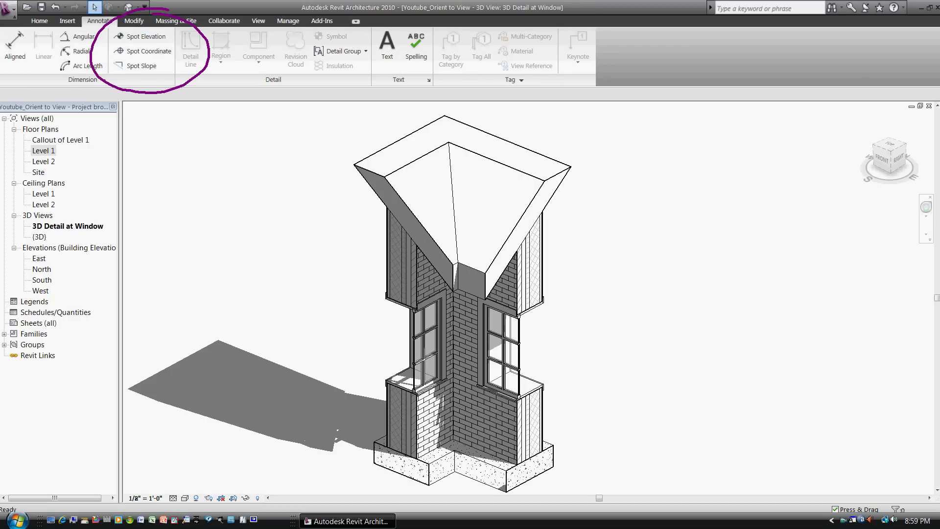
pyautogui.click(146, 36)
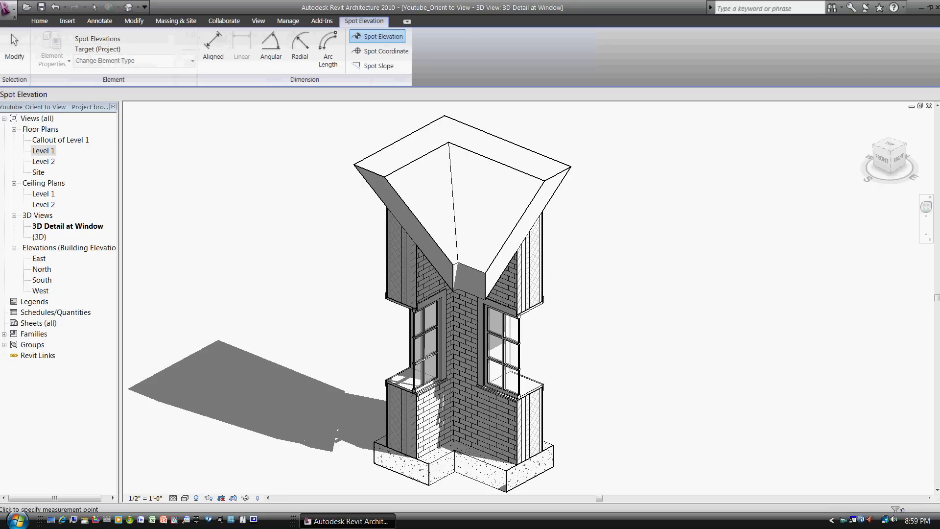
pyautogui.scroll(2, 537, 388)
pyautogui.scroll(2, 537, 388)
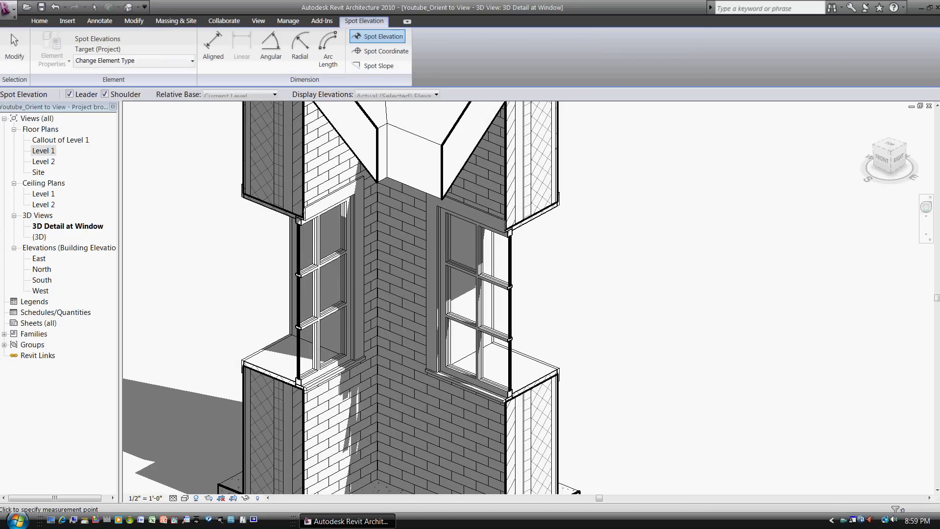
pyautogui.scroll(2, 537, 387)
pyautogui.scroll(1, 537, 387)
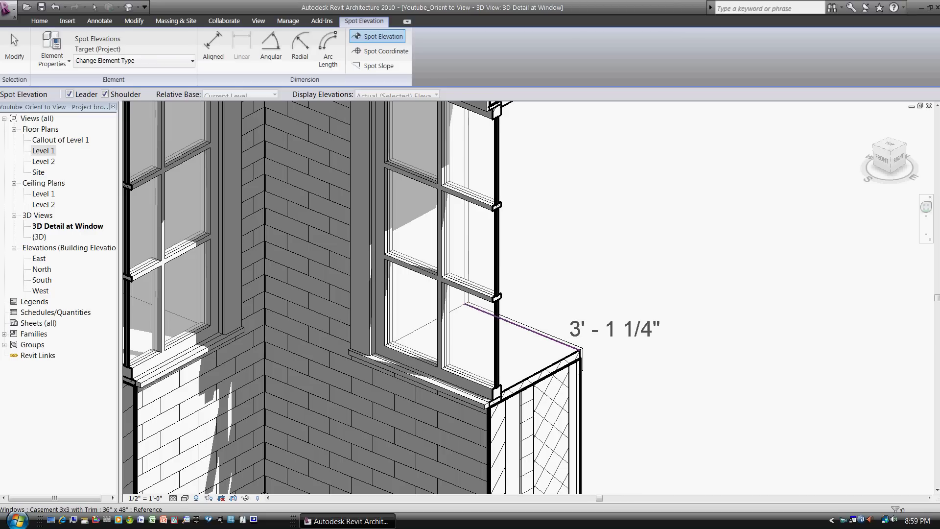
pyautogui.click(580, 349)
pyautogui.click(580, 300)
pyautogui.click(674, 300)
# - Add a 6' - 11 1/4" spot elevation at the window head
pyautogui.keyDown('shift'); pyautogui.moveTo(674, 300); pyautogui.dragTo(657, 329, button='middle'); pyautogui.keyUp('shift')
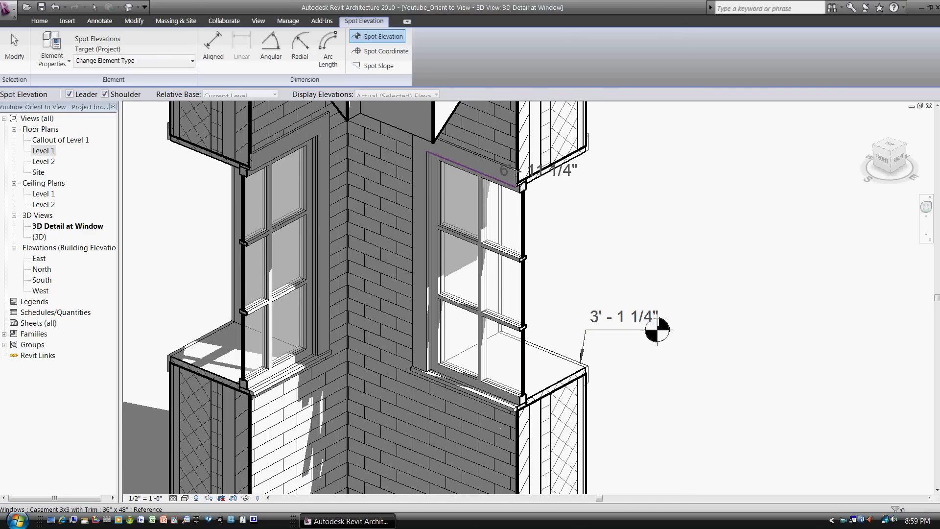
pyautogui.click(507, 185)
pyautogui.click(494, 233)
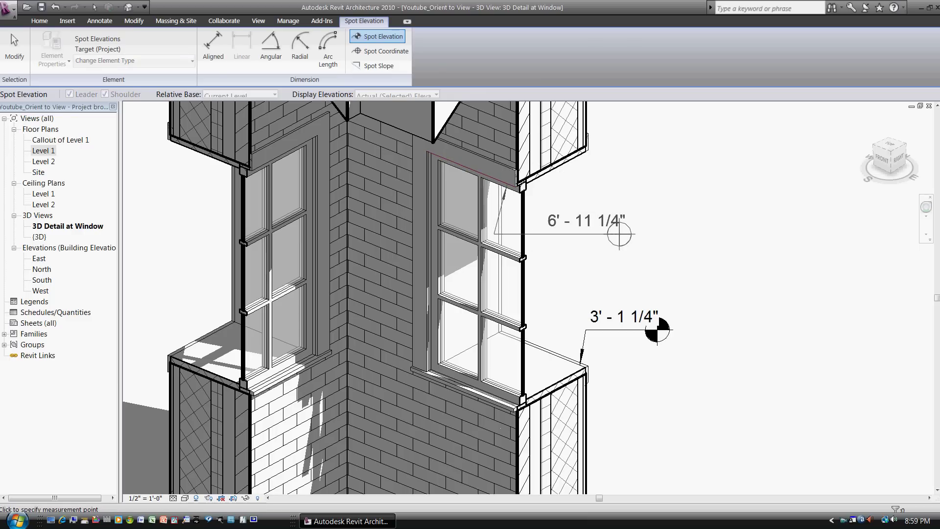
pyautogui.click(622, 235)
# - Add a 0' - 0" spot elevation at the foundation top and reposition its label
pyautogui.scroll(-1, 532, 370)
pyautogui.scroll(-1, 543, 367)
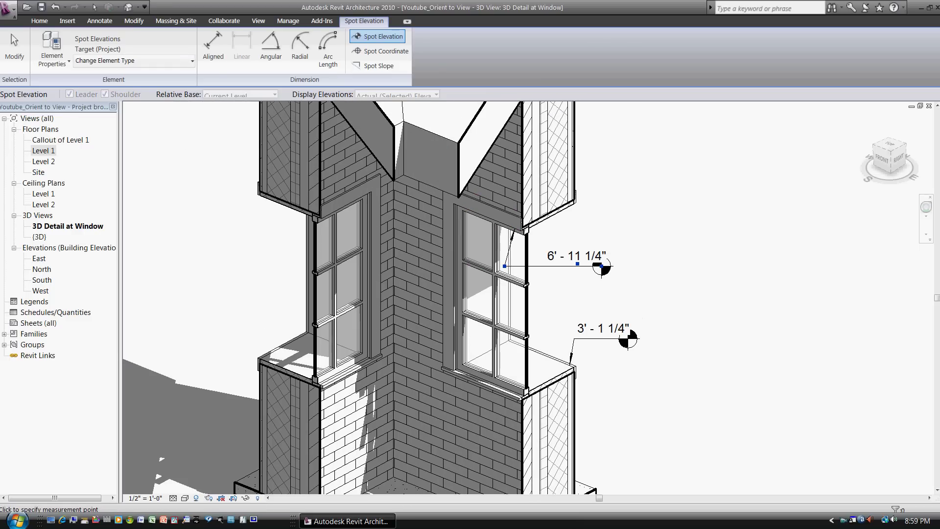
pyautogui.scroll(-1, 512, 314)
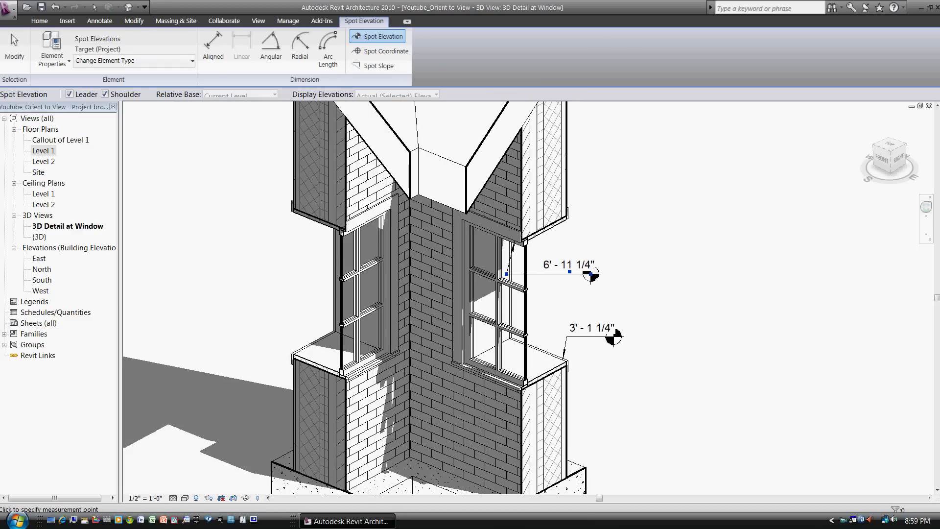
pyautogui.scroll(-1, 511, 315)
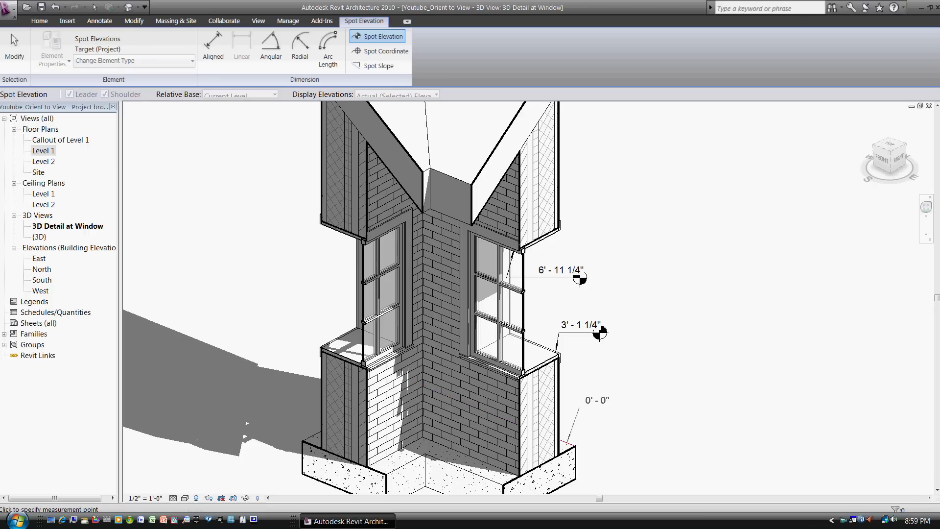
pyautogui.click(597, 453)
pyautogui.click(655, 419)
pyautogui.press('Escape')
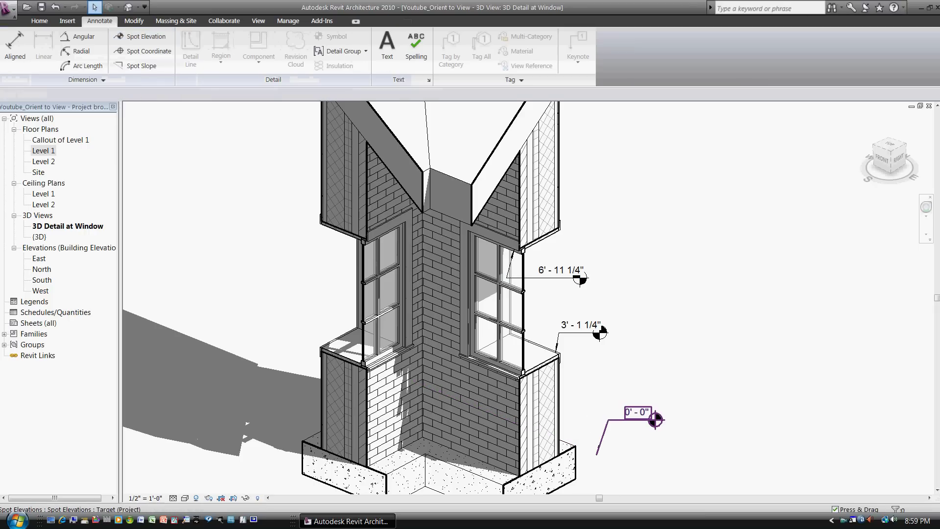
pyautogui.moveTo(654, 420); pyautogui.dragTo(628, 409)
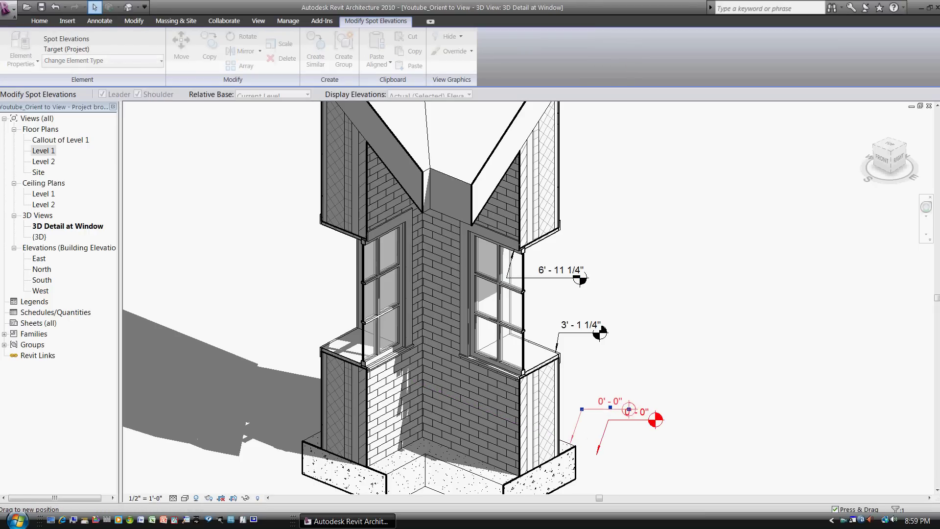
pyautogui.press('Escape')
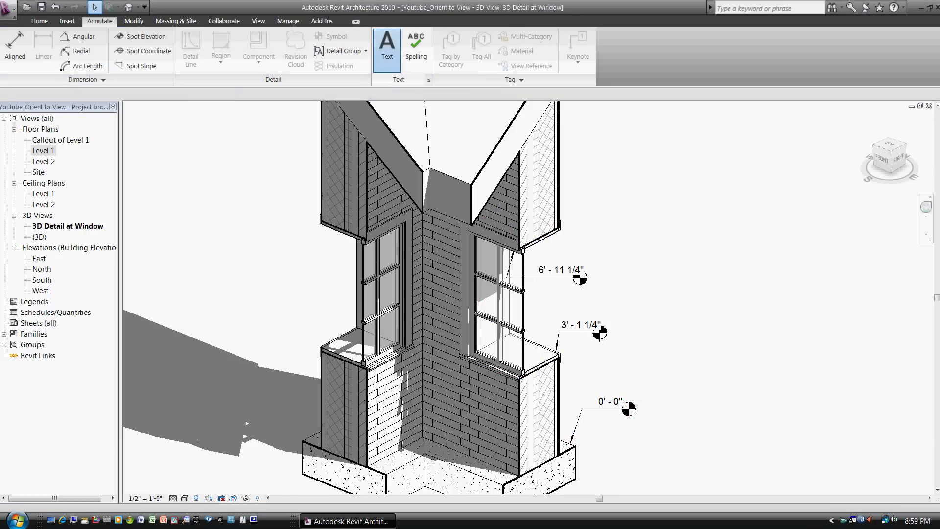
# - Place a 'Window by manufacturer' text note with a one-segment leader to the window frame
pyautogui.click(387, 49)
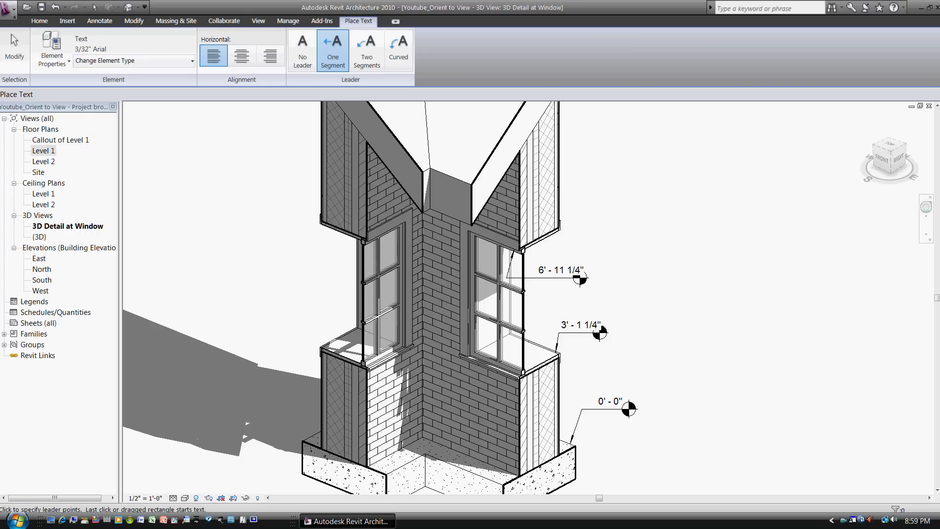
pyautogui.click(523, 319)
pyautogui.click(545, 299)
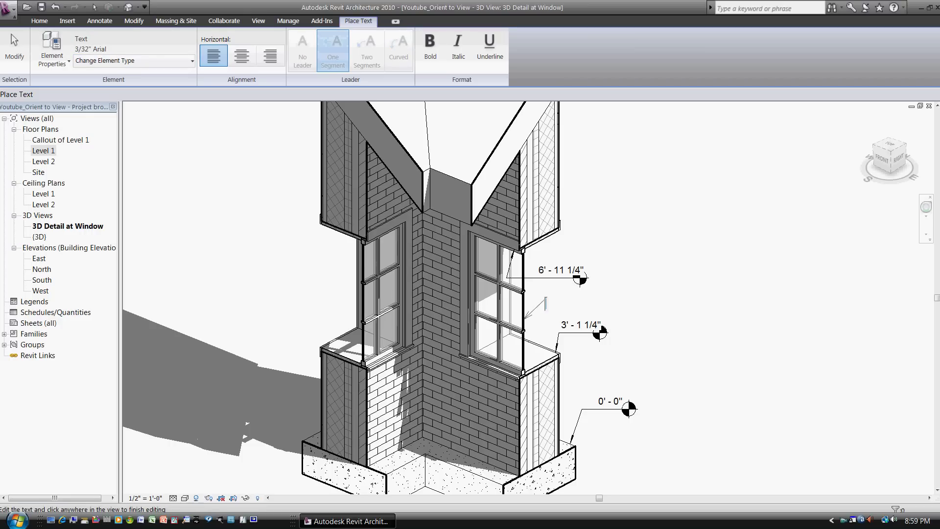
pyautogui.write('Window')
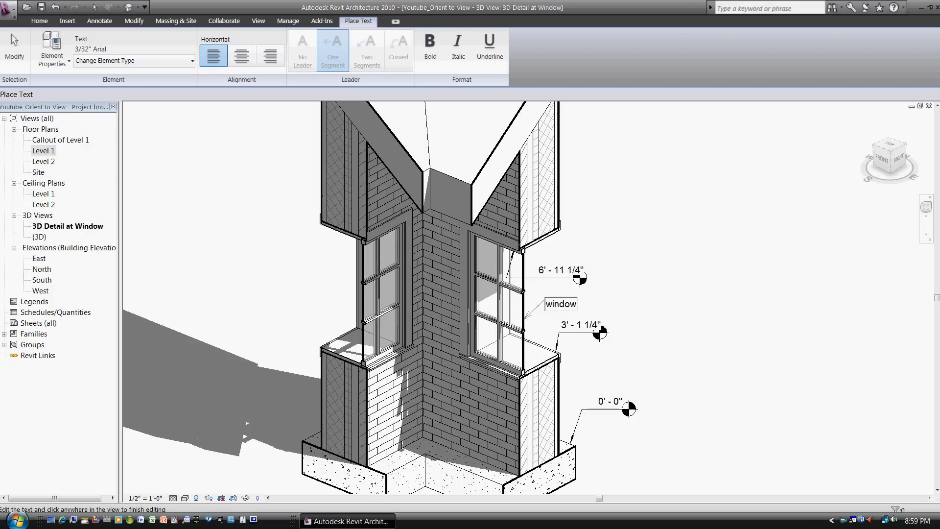
pyautogui.write(' by')
pyautogui.write(' manufacturer')
pyautogui.press('Escape')
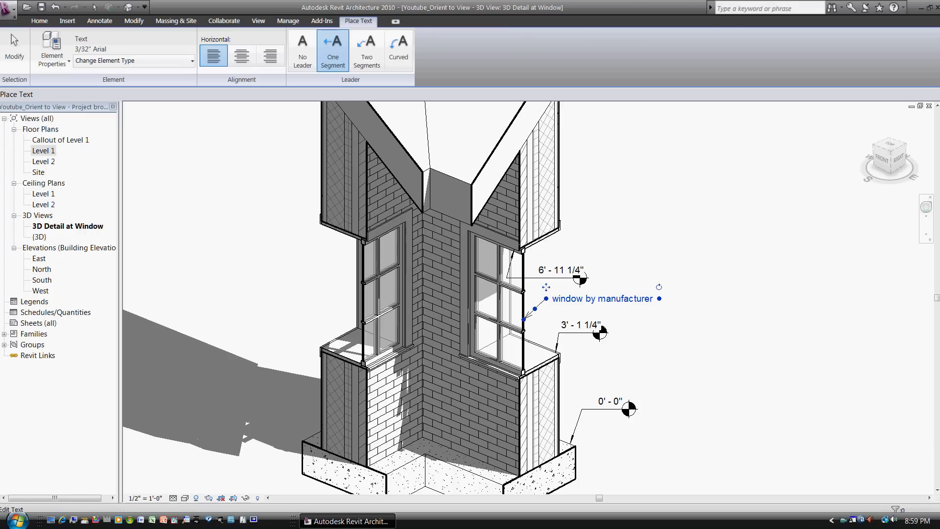
pyautogui.press('Escape')
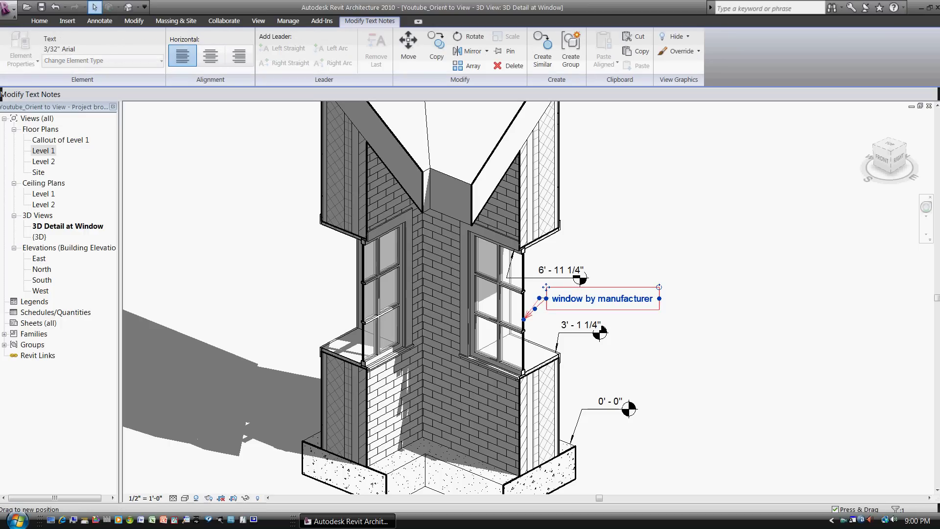
pyautogui.moveTo(535, 309); pyautogui.dragTo(539, 298)
pyautogui.press('Escape')
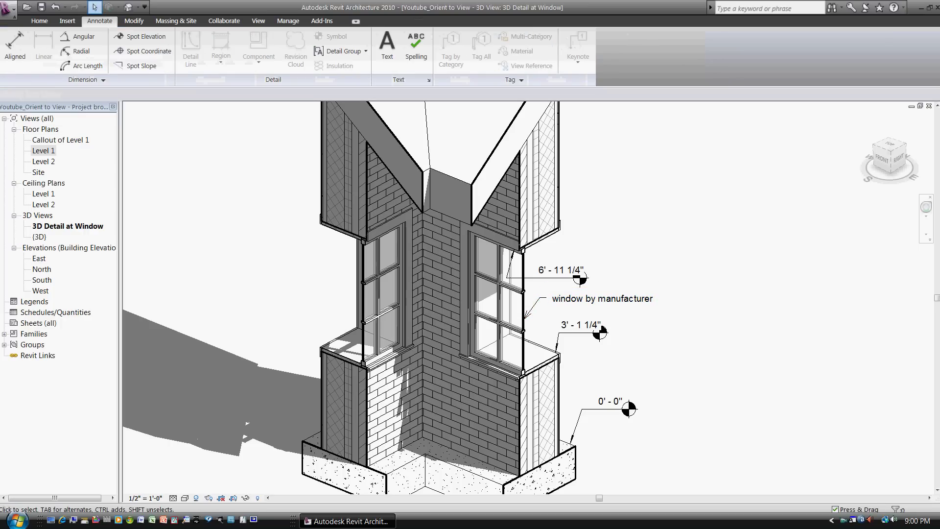